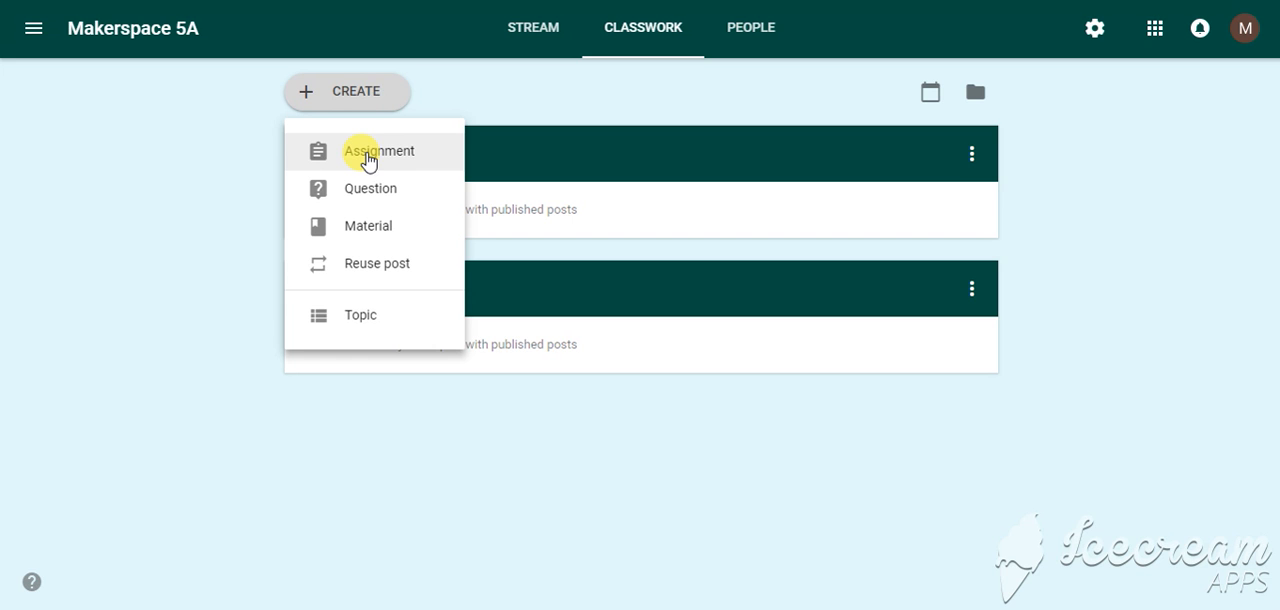
Create a new assignment titled "Book Report" with the instructions "Follow the outline"
left_click(367, 158)
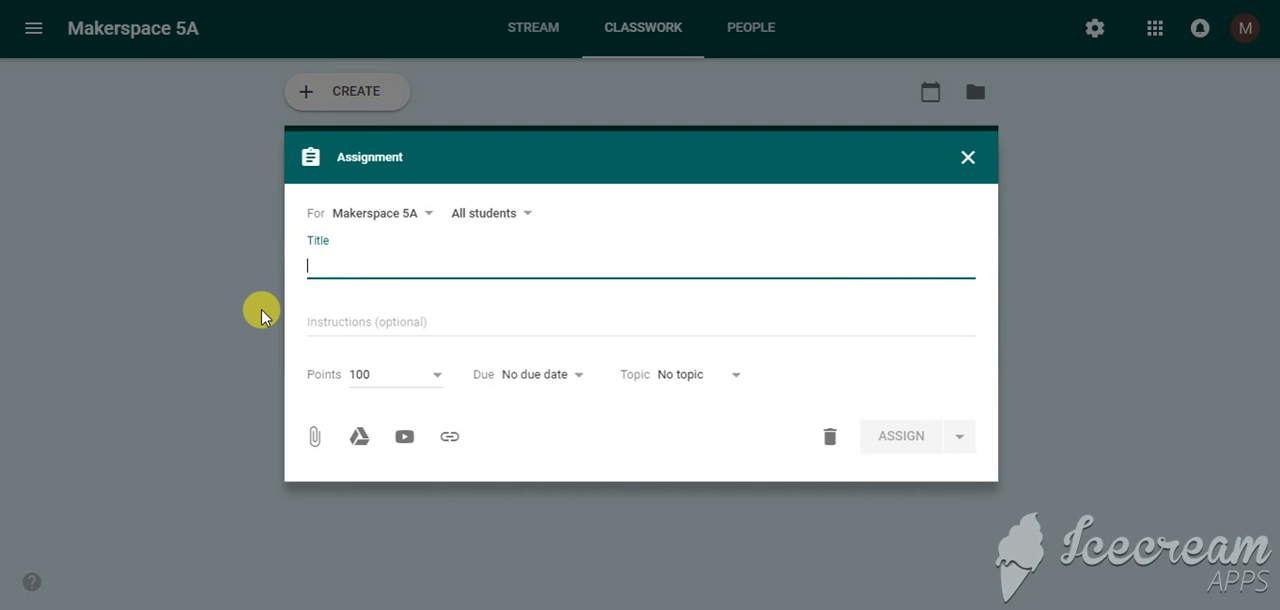
type("Boo")
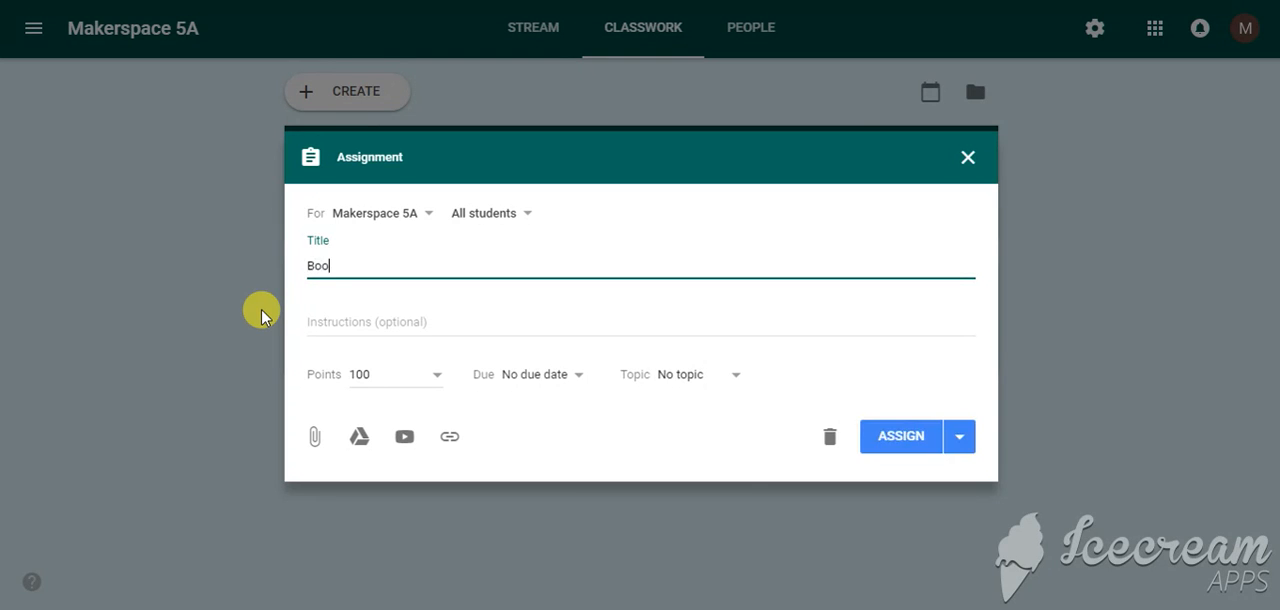
type("k Report")
left_click(338, 320)
type("Fol")
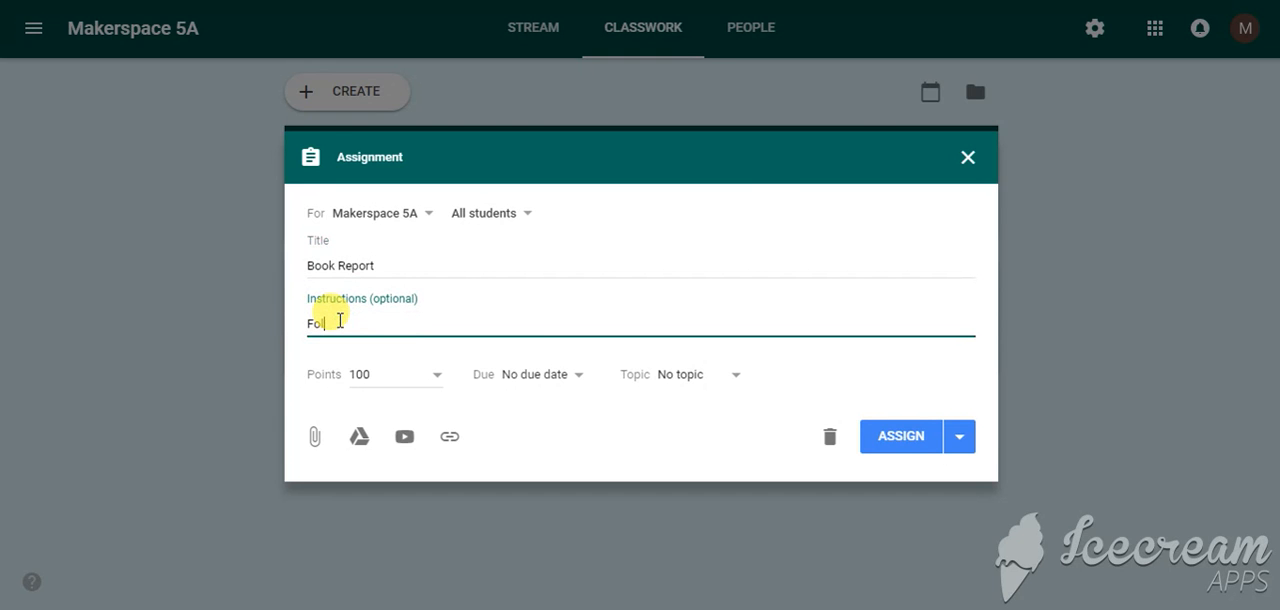
type("low the ")
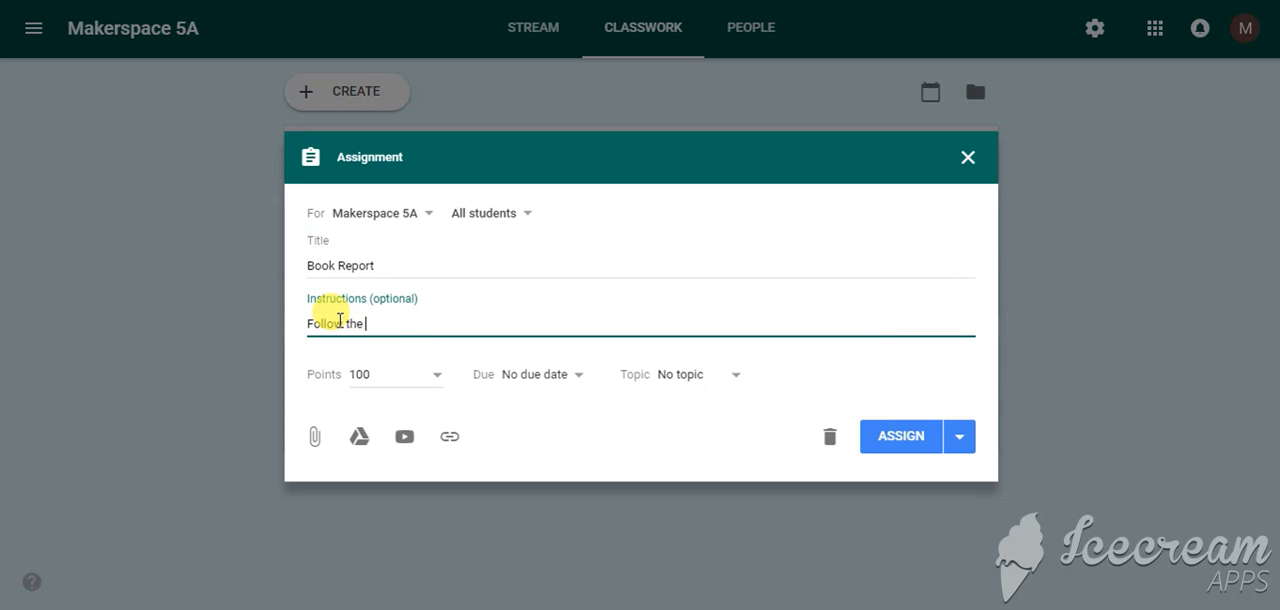
type("outline")
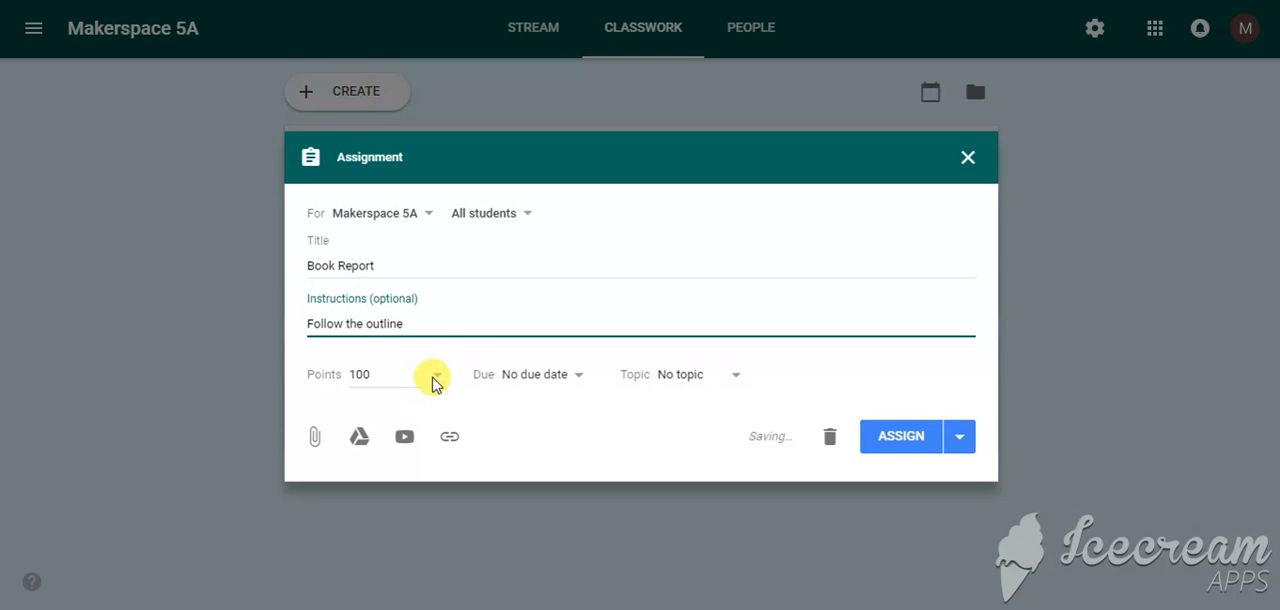
Set the Book Report assignment's points to 20
left_click(436, 377)
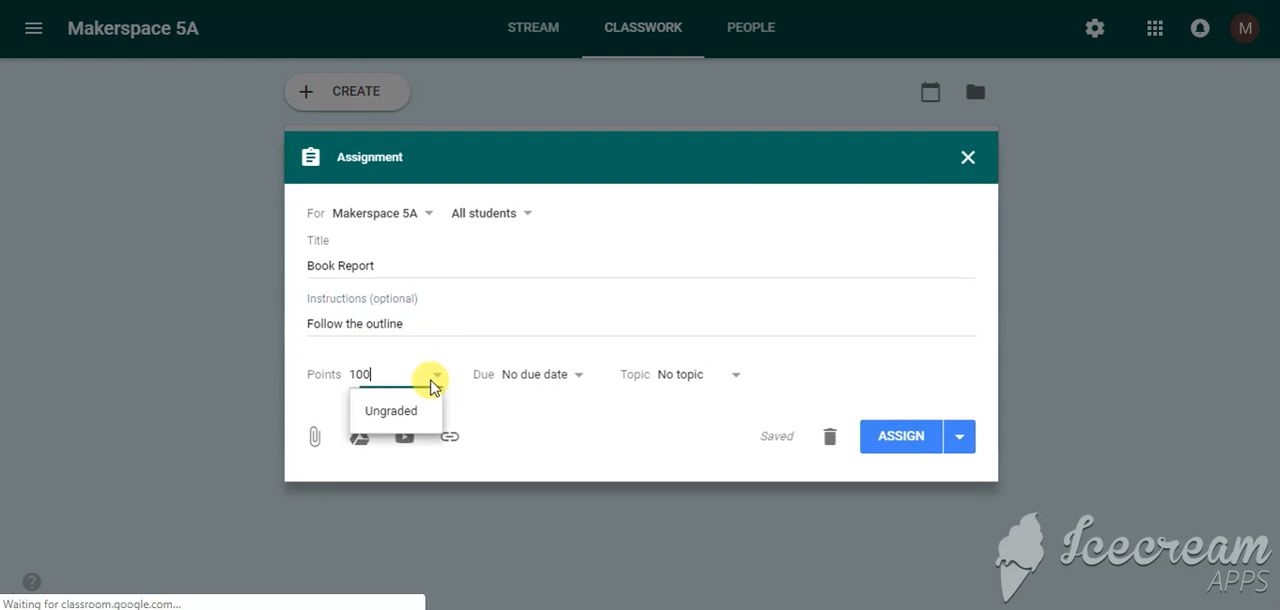
key("BackSpace")
key("BackSpace")
key("BackSpace")
type("20")
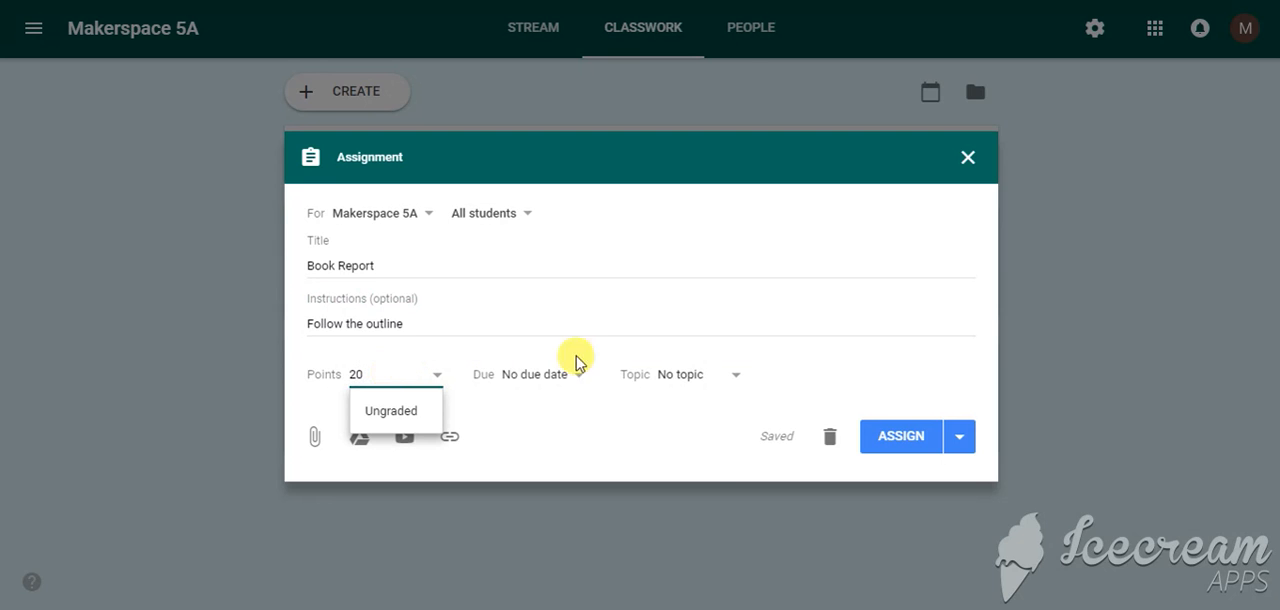
Set the assignment's due date to Oct 25, 2018 without a time, and file it under the Homework topic
left_click(585, 380)
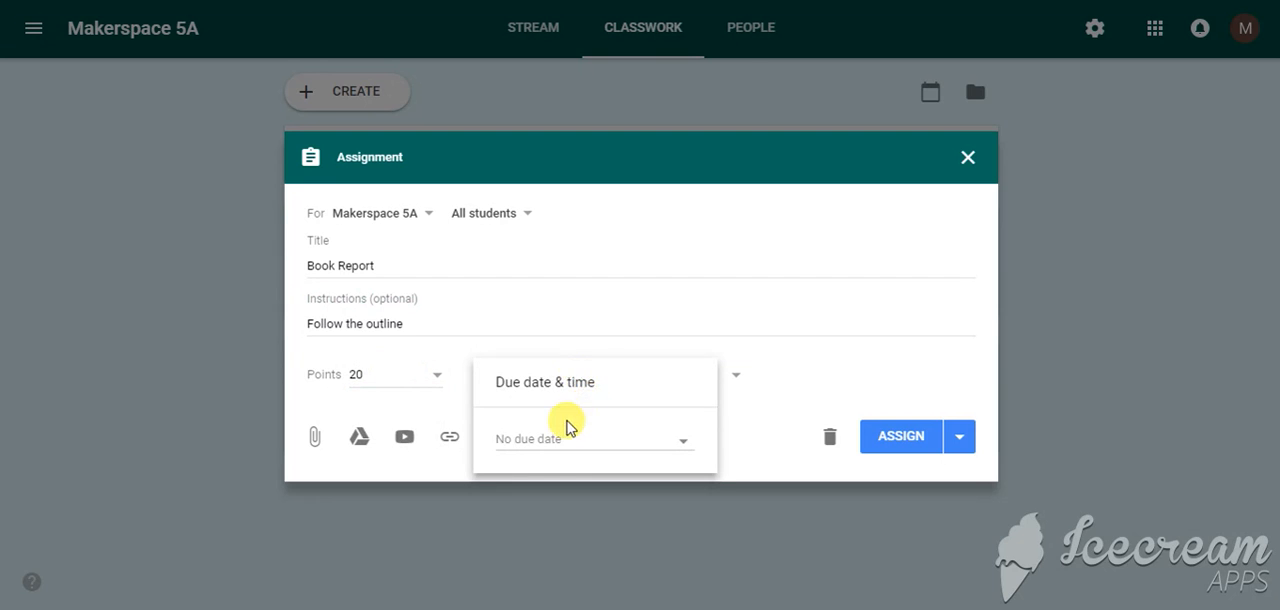
left_click(558, 441)
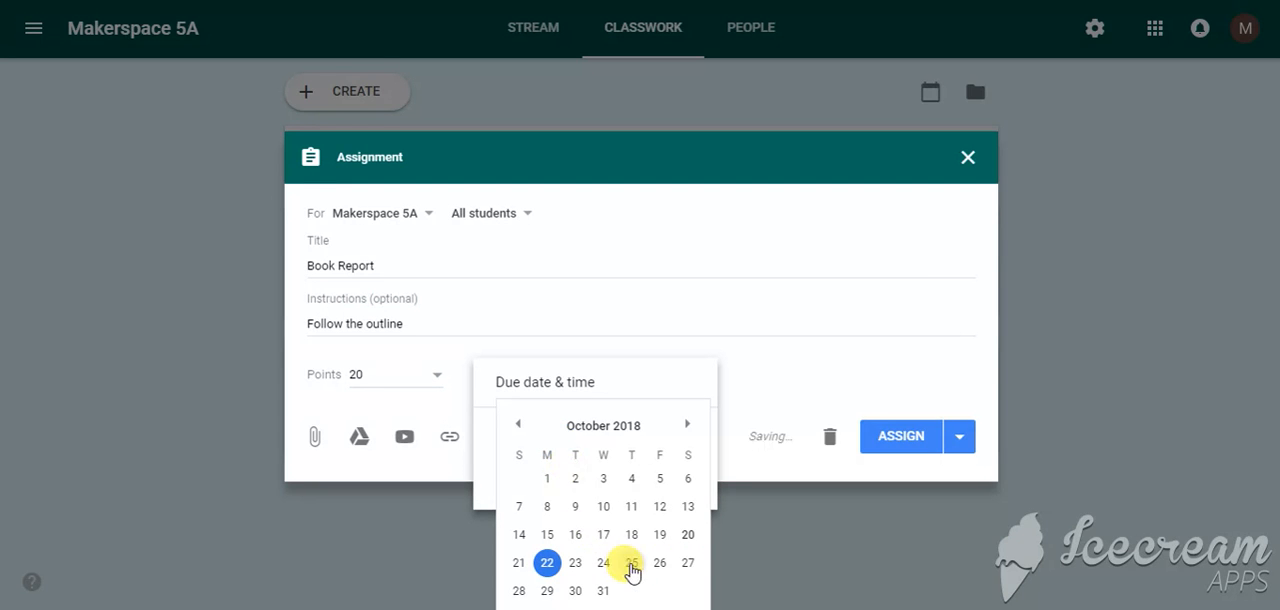
left_click(631, 562)
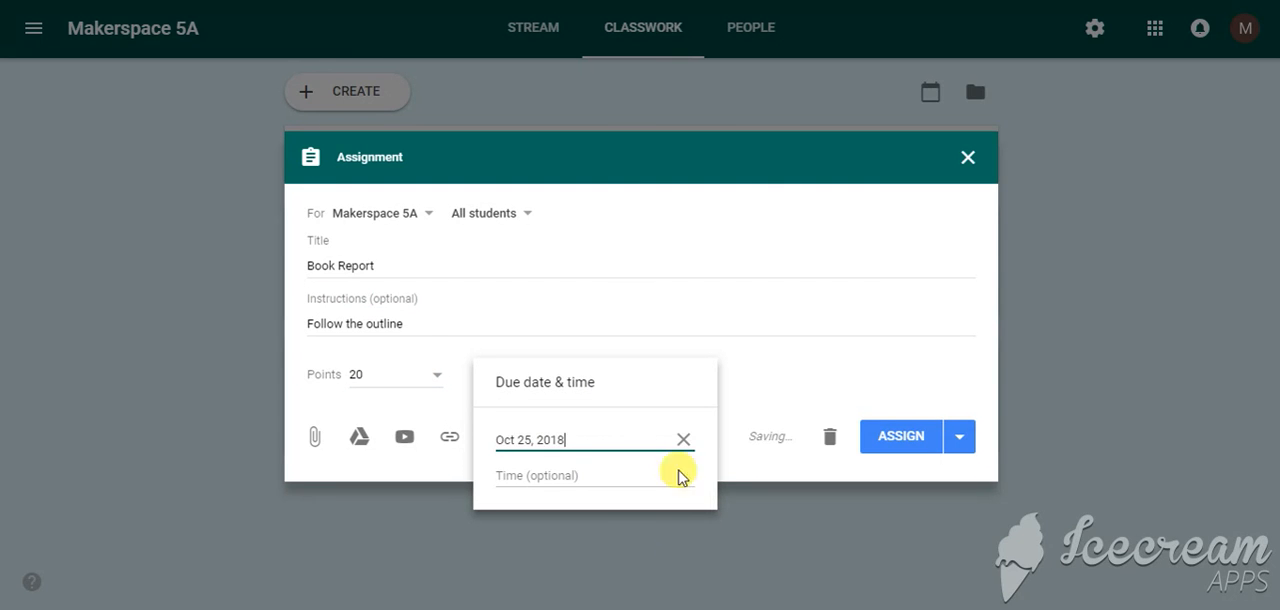
left_click(749, 356)
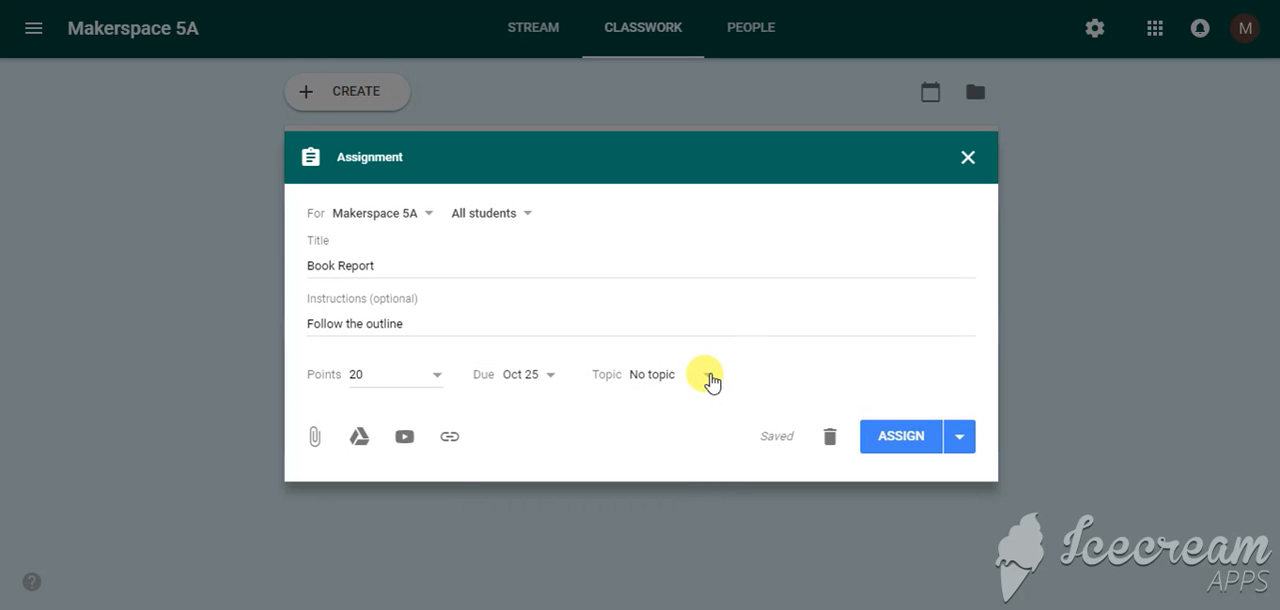
left_click(710, 378)
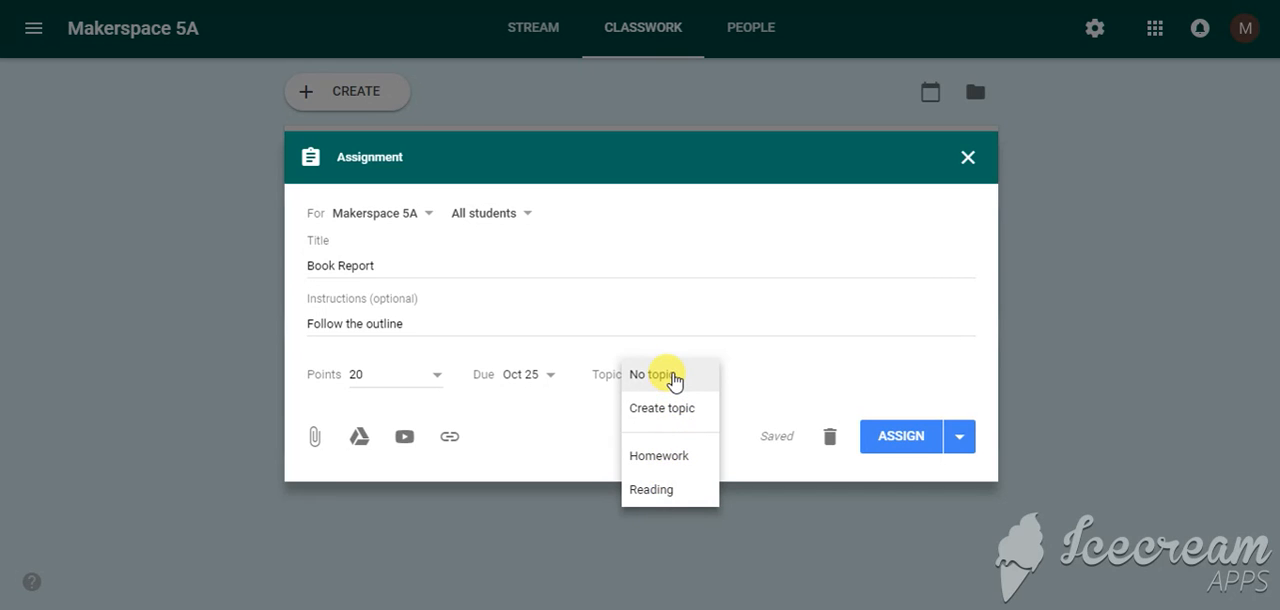
left_click(678, 459)
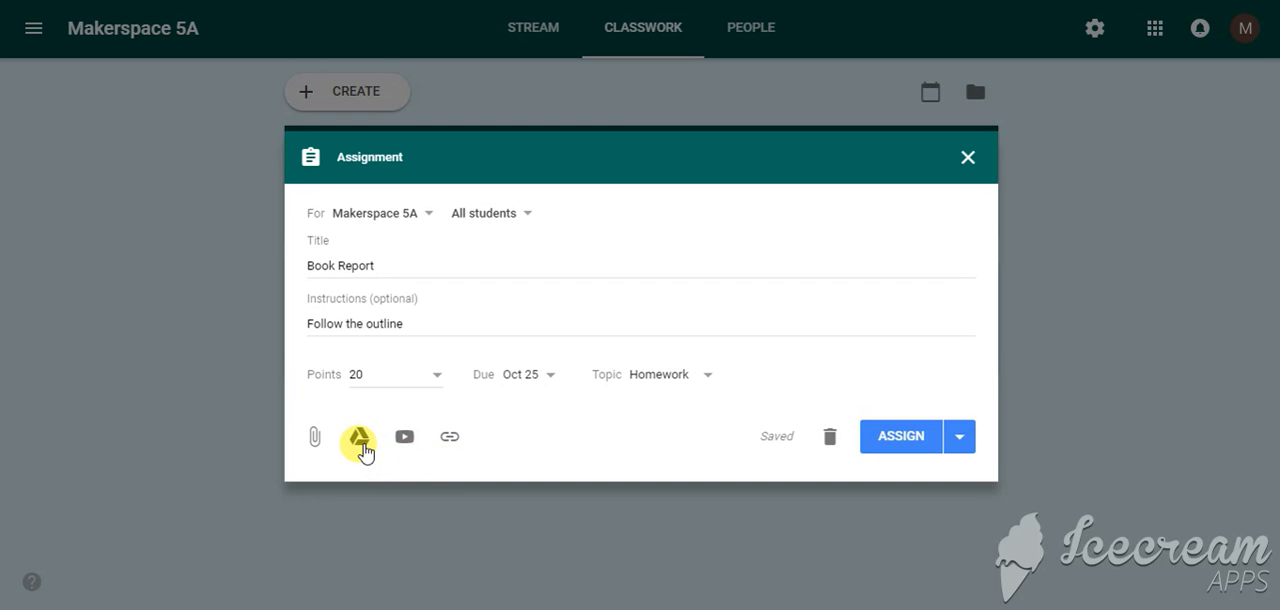
Attach the Google Docs file "Book report" from the recent Google Drive files to the assignment
left_click(360, 440)
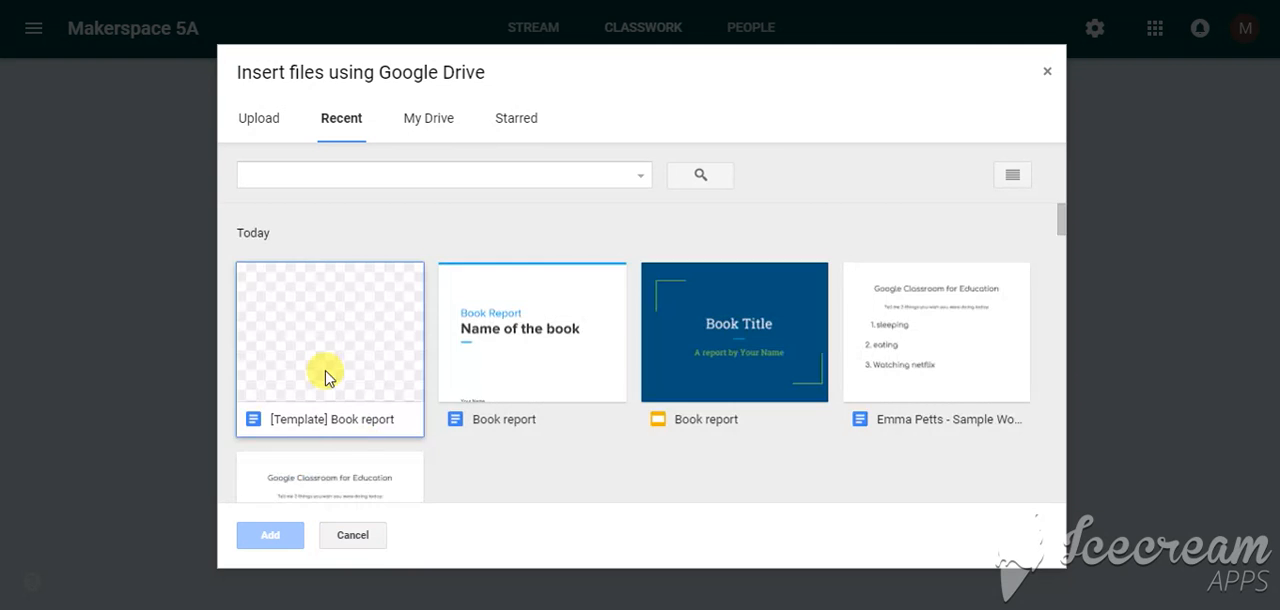
left_click(479, 378)
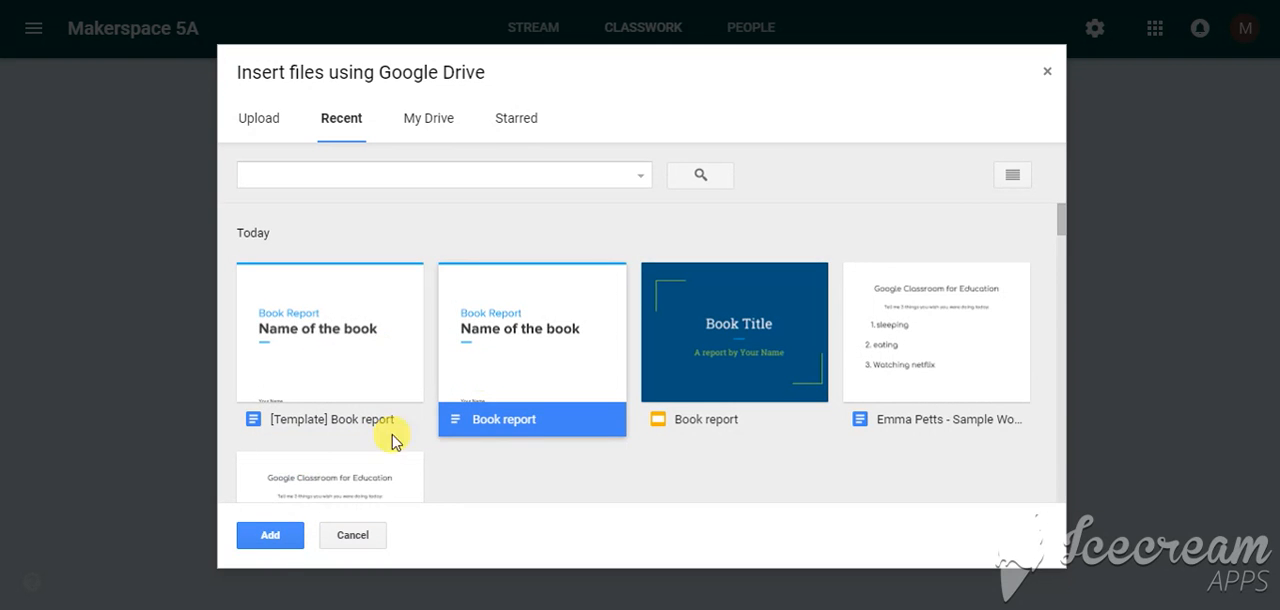
left_click(265, 545)
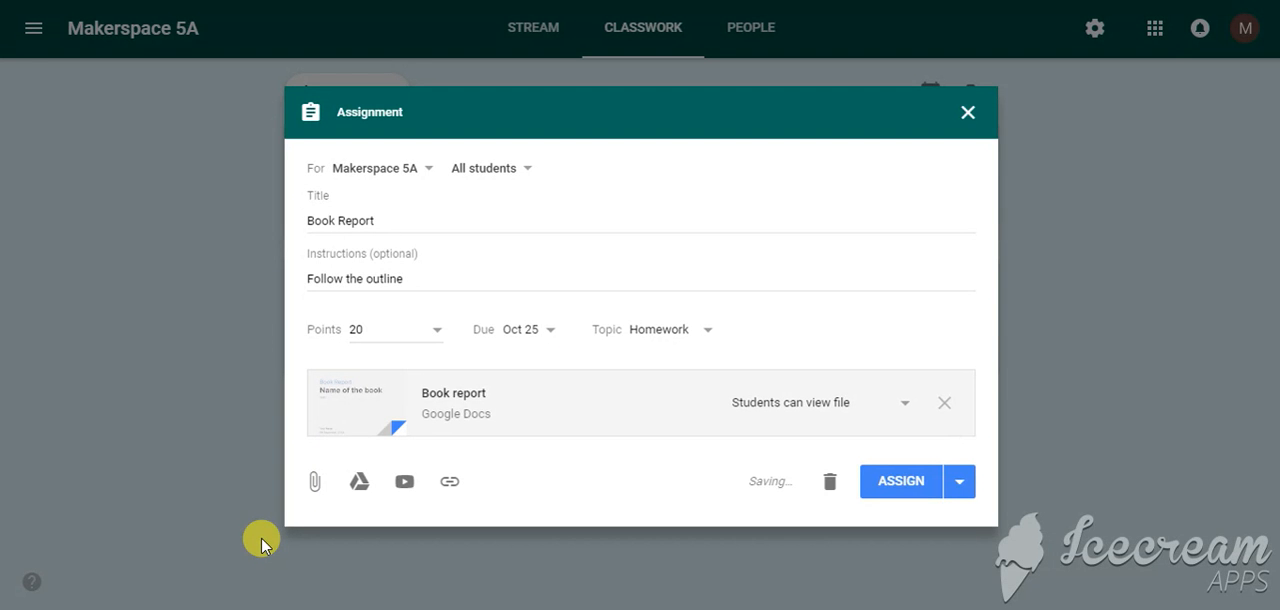
Search YouTube for "book report" and attach the Jun 29, 2010 video "How to Write a Book Report" to the assignment
left_click(404, 486)
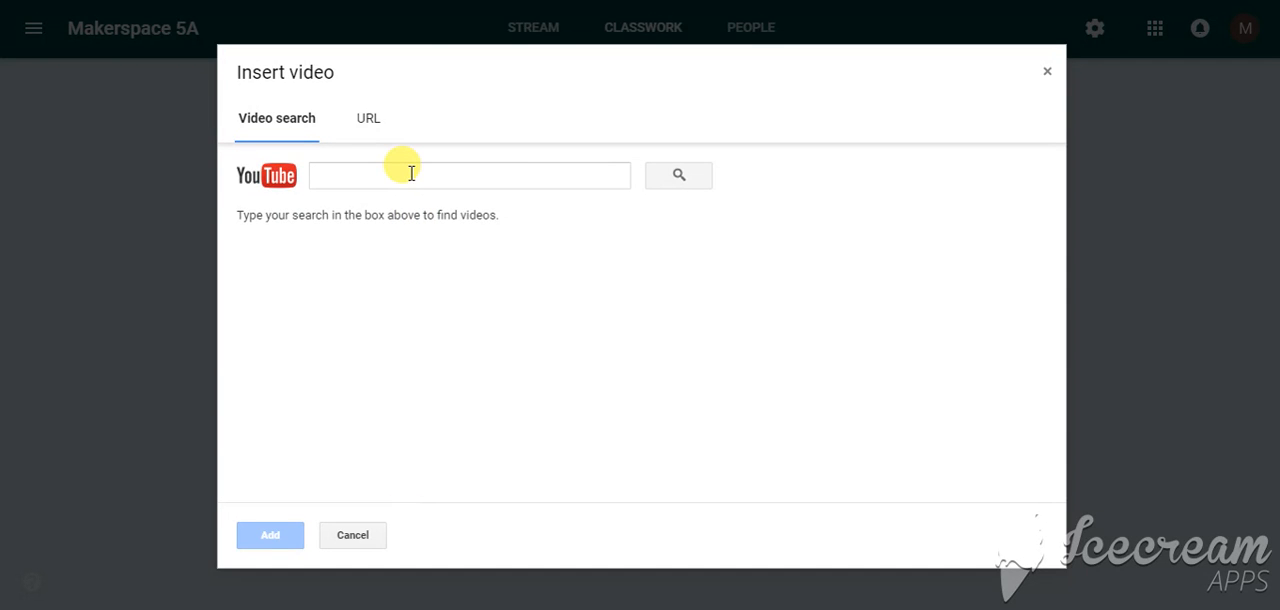
left_click(412, 174)
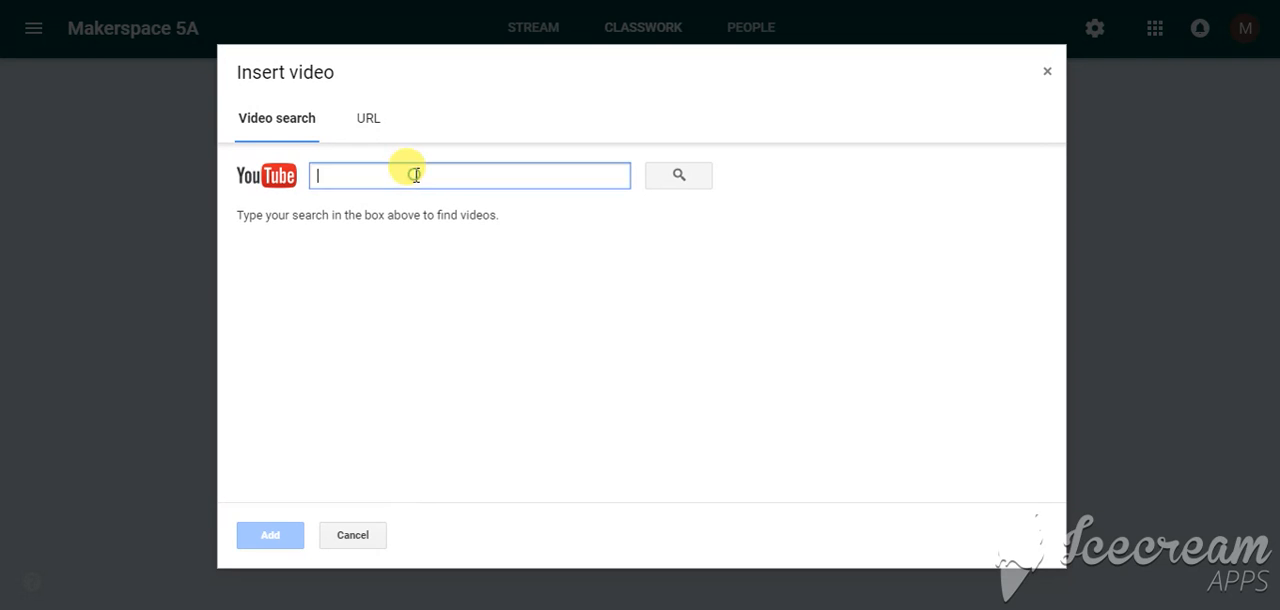
type("book report")
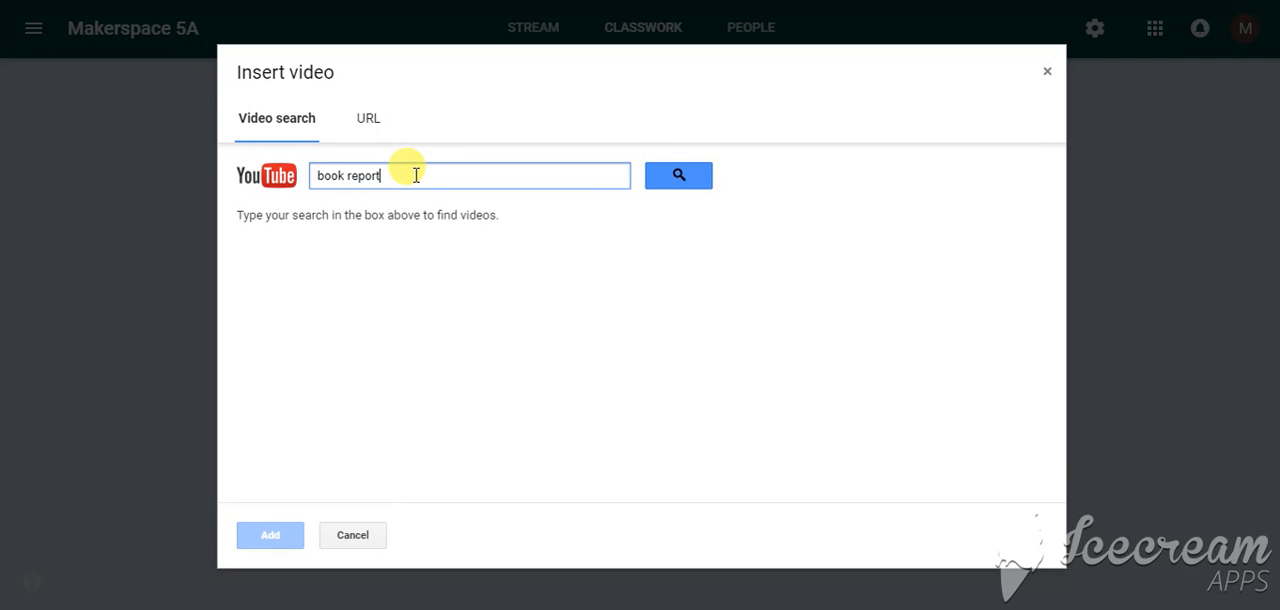
key("Return")
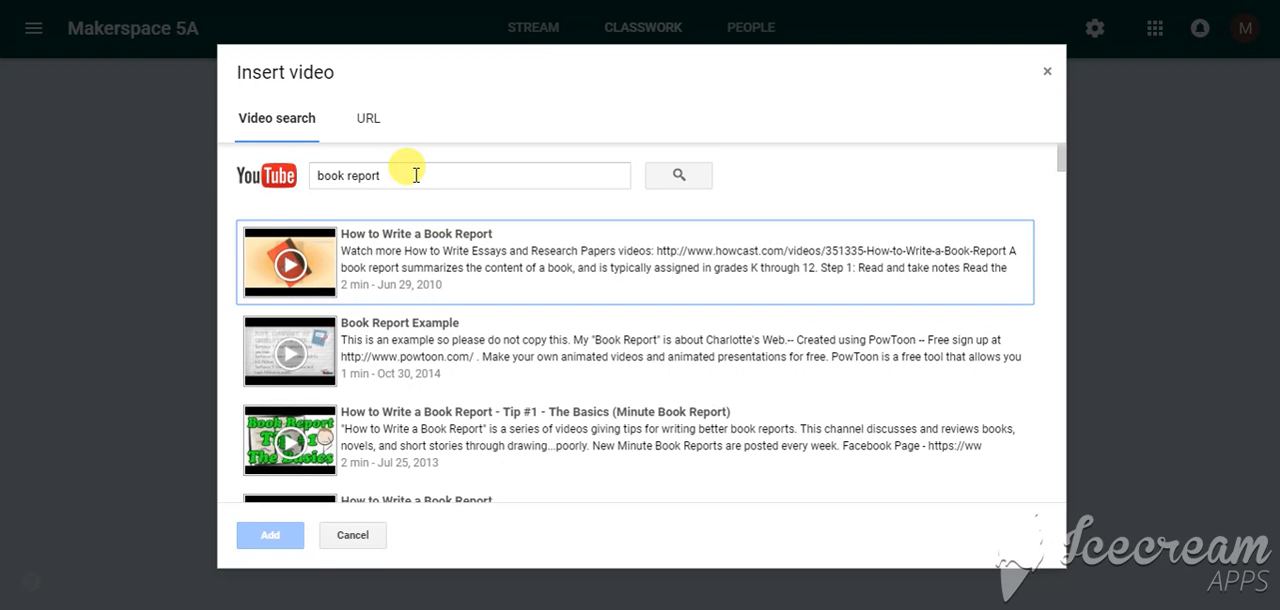
left_click(405, 253)
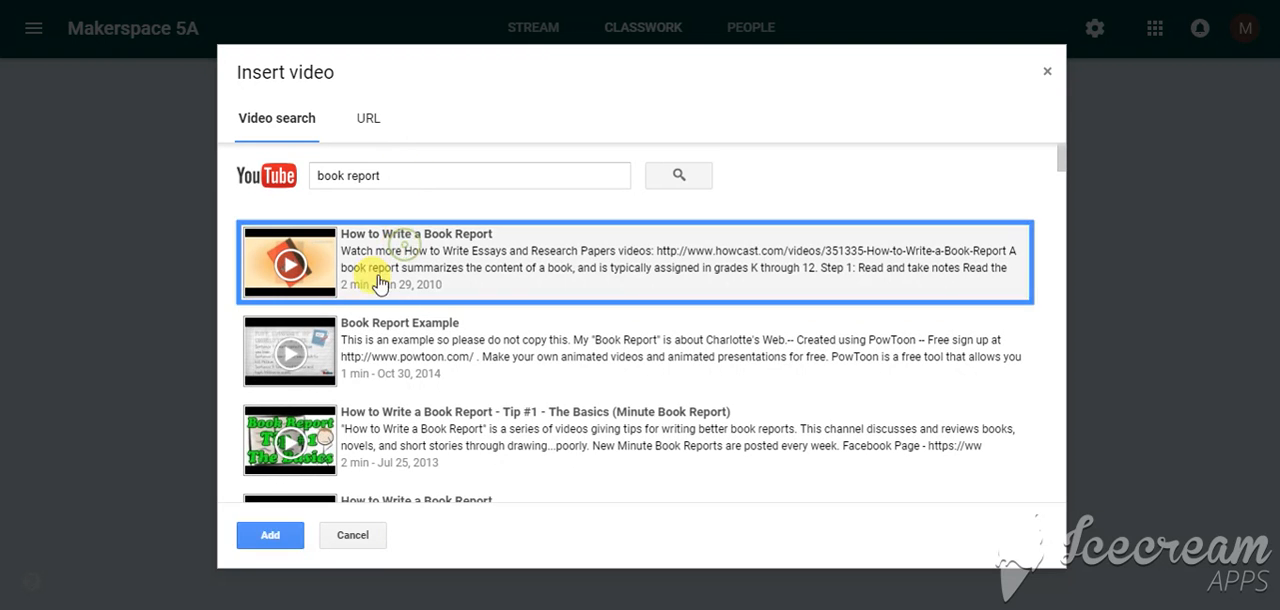
left_click(262, 535)
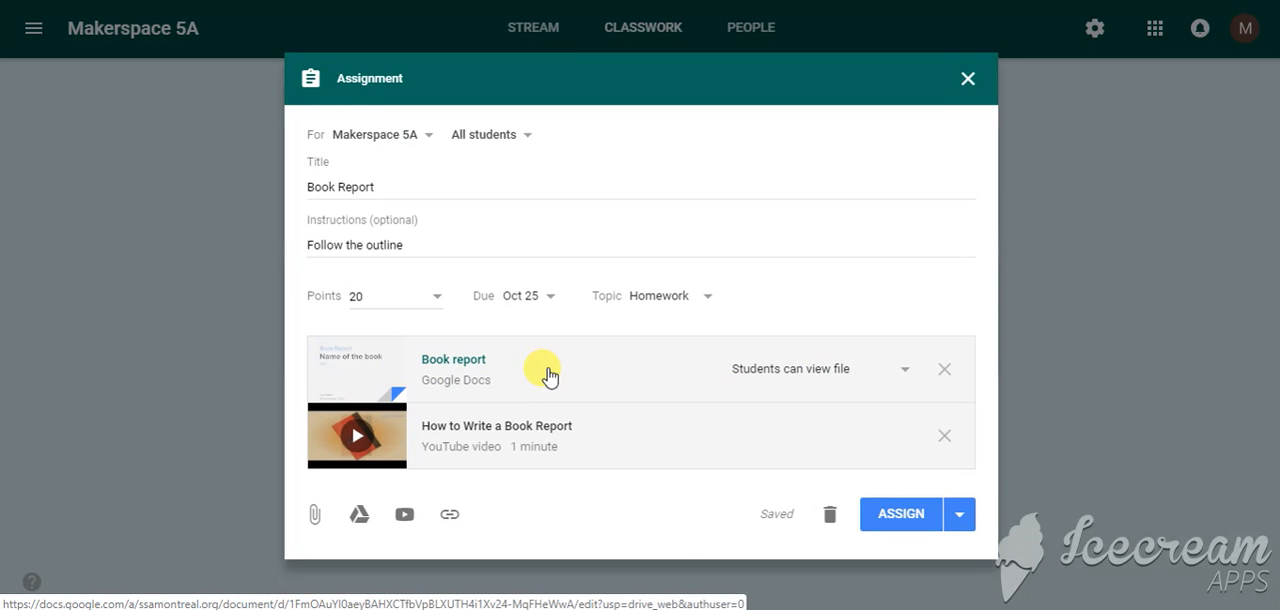
Set the attached Book report document to "Make a copy for each student"
left_click(902, 372)
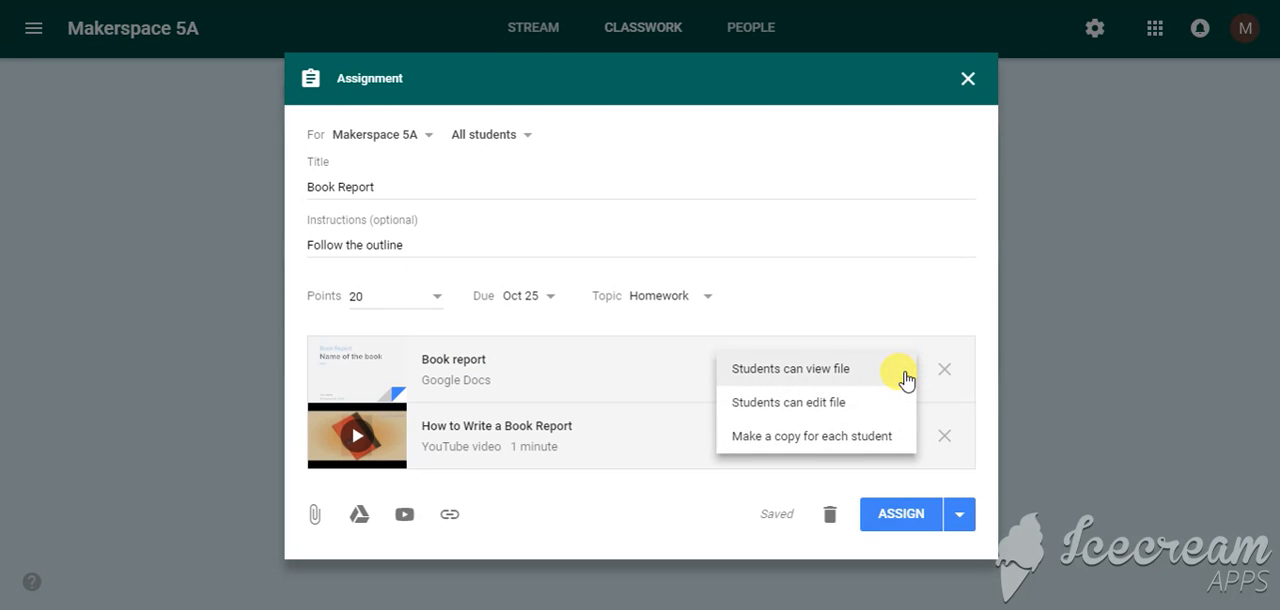
left_click(858, 440)
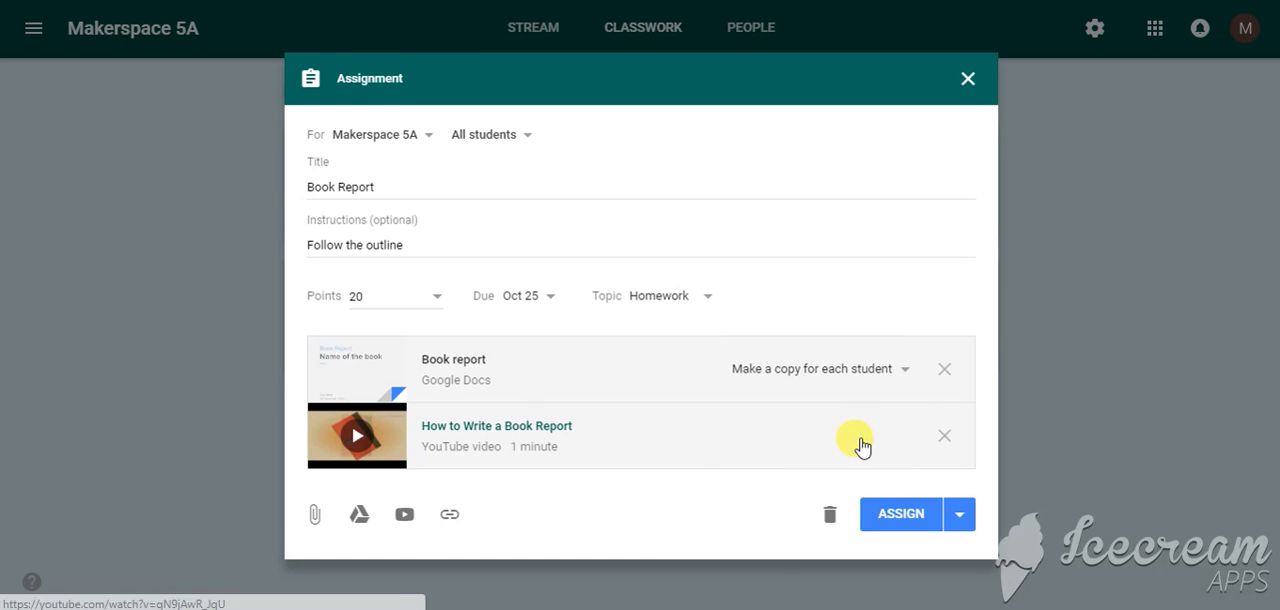
left_click(906, 372)
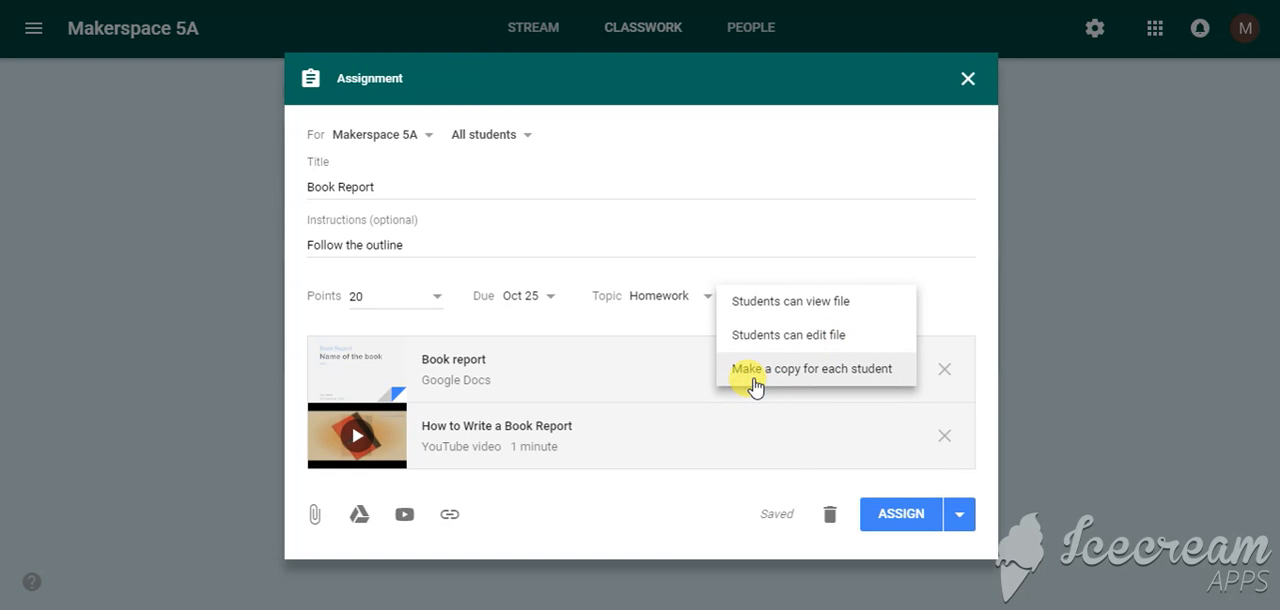
left_click(974, 326)
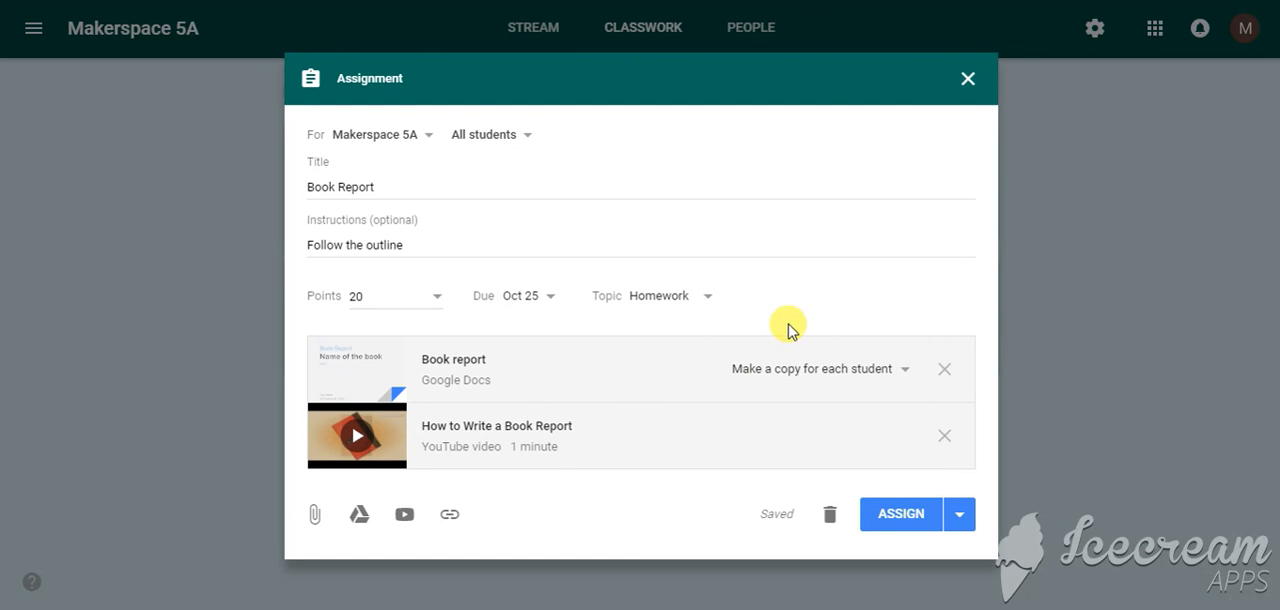
Check the assignment's student selection and its options for scheduling or saving as a draft
left_click(530, 140)
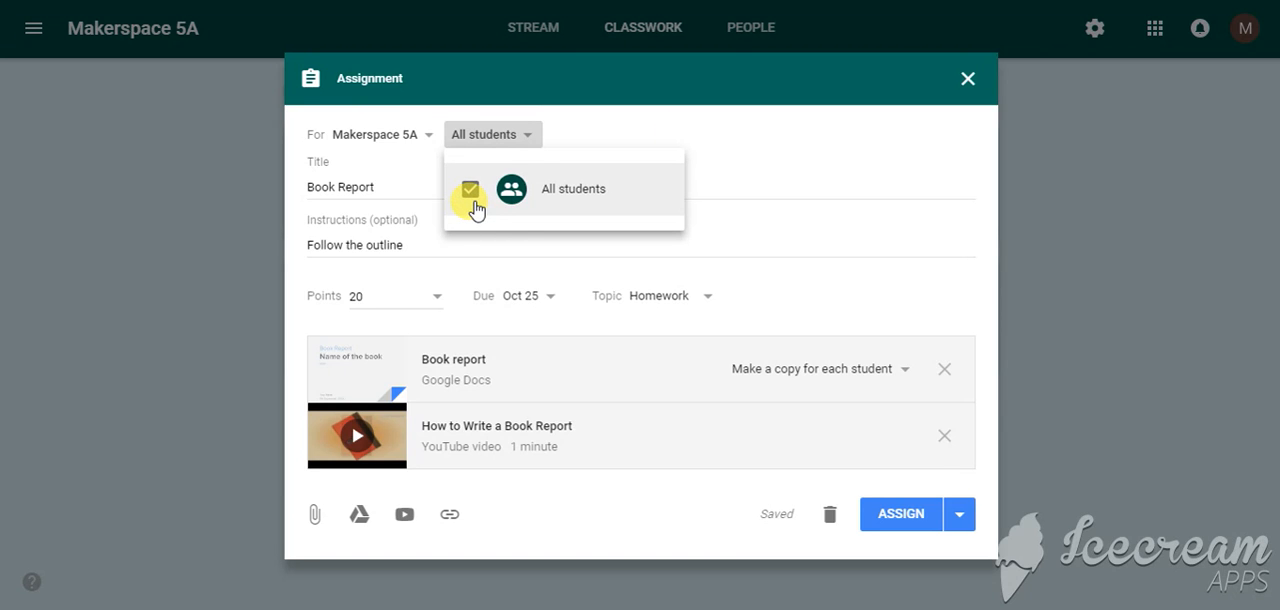
left_click(786, 130)
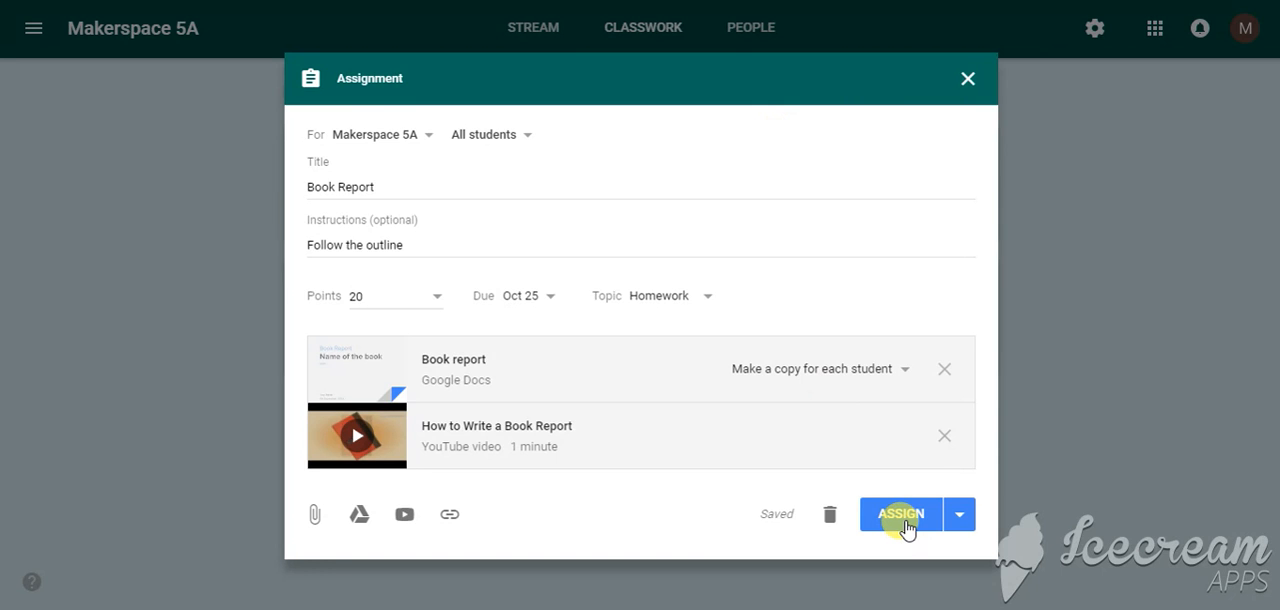
left_click(966, 520)
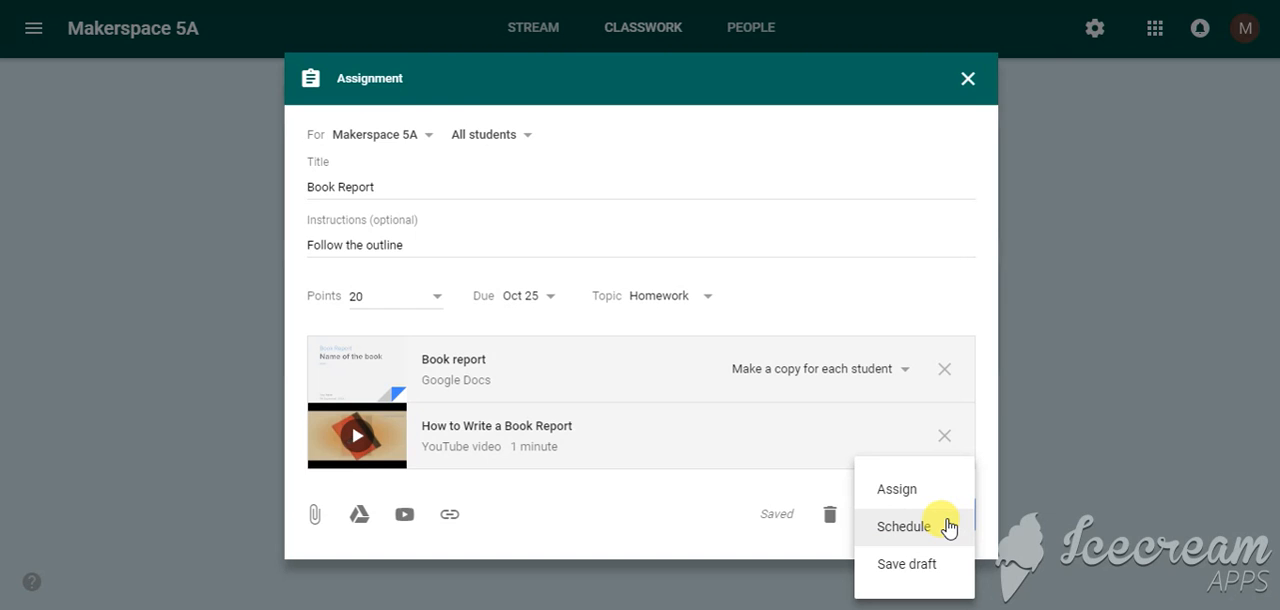
left_click(947, 527)
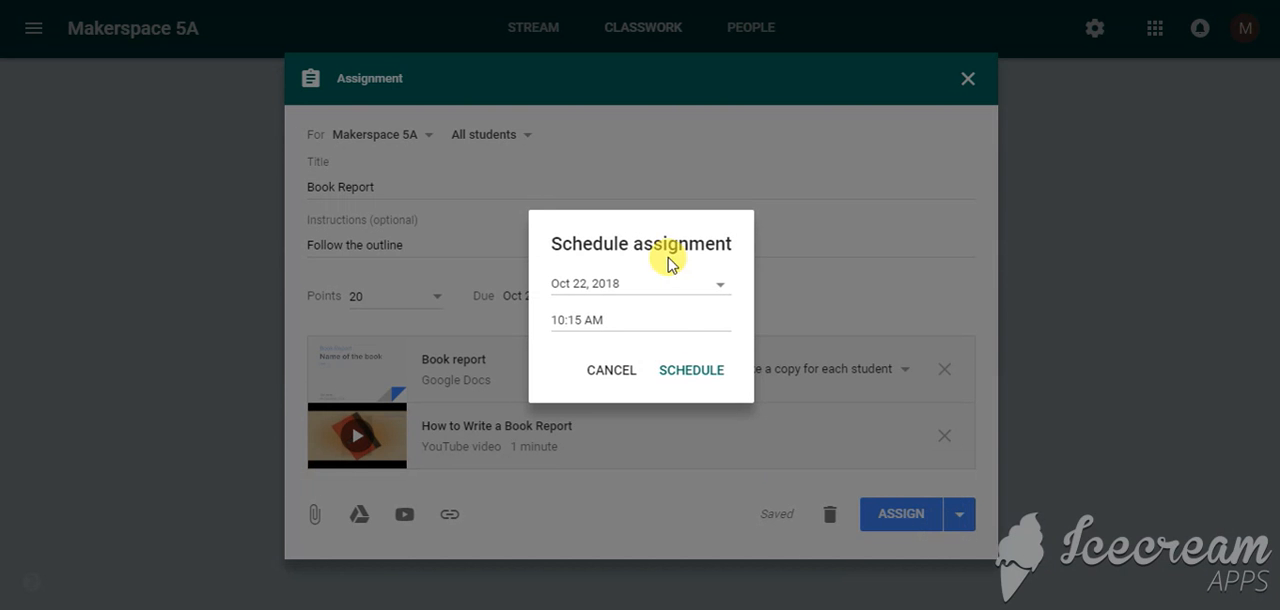
left_click(692, 370)
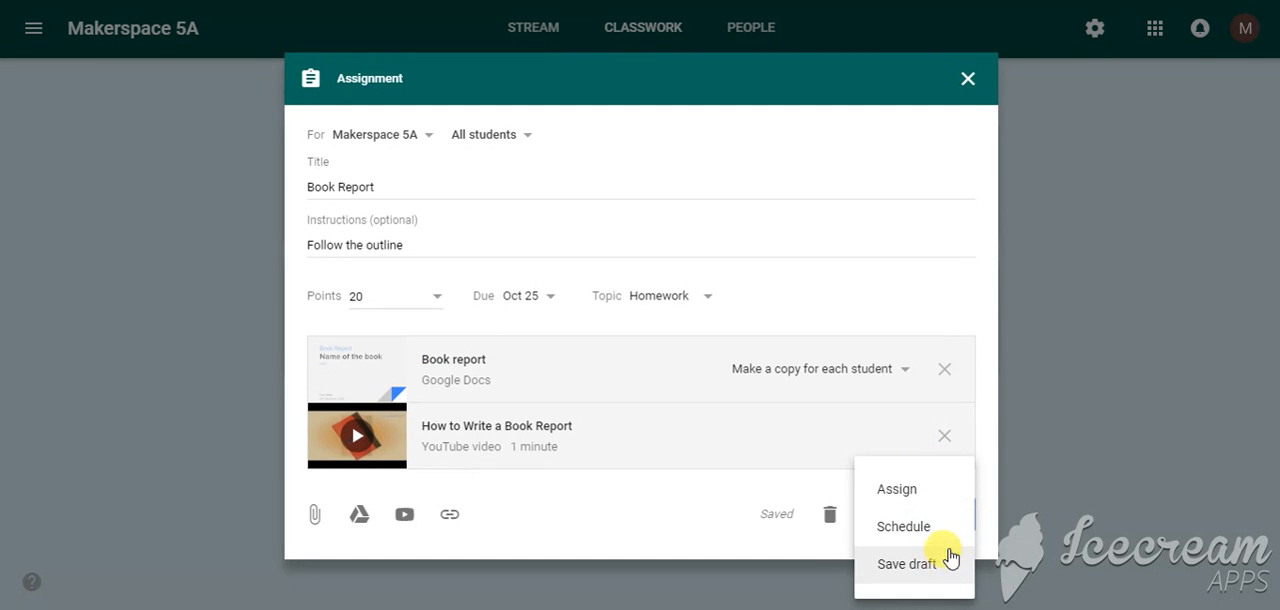
left_click(1022, 481)
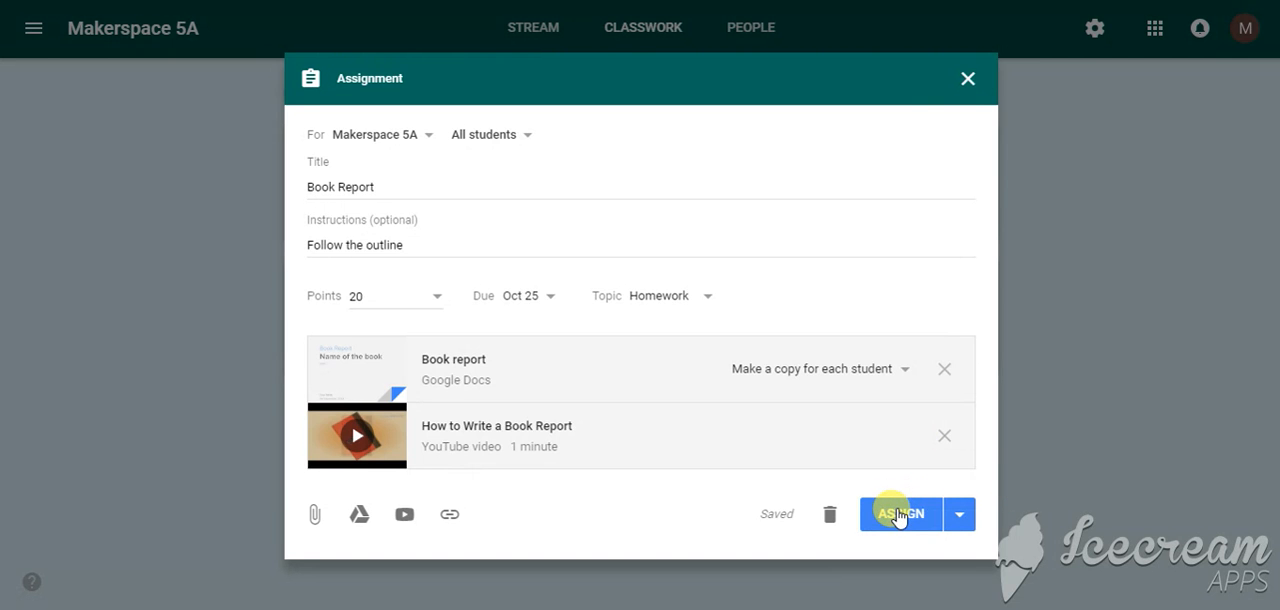
Assign the Book Report to all students in Makespace 5A and view the class stream
left_click(899, 516)
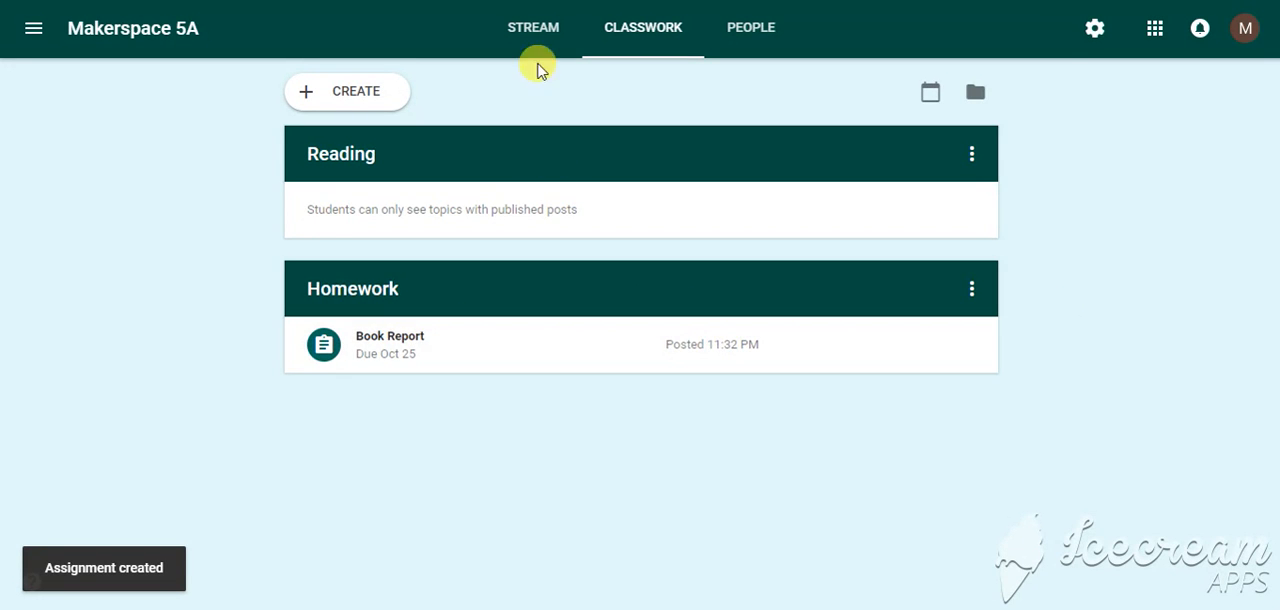
left_click(533, 36)
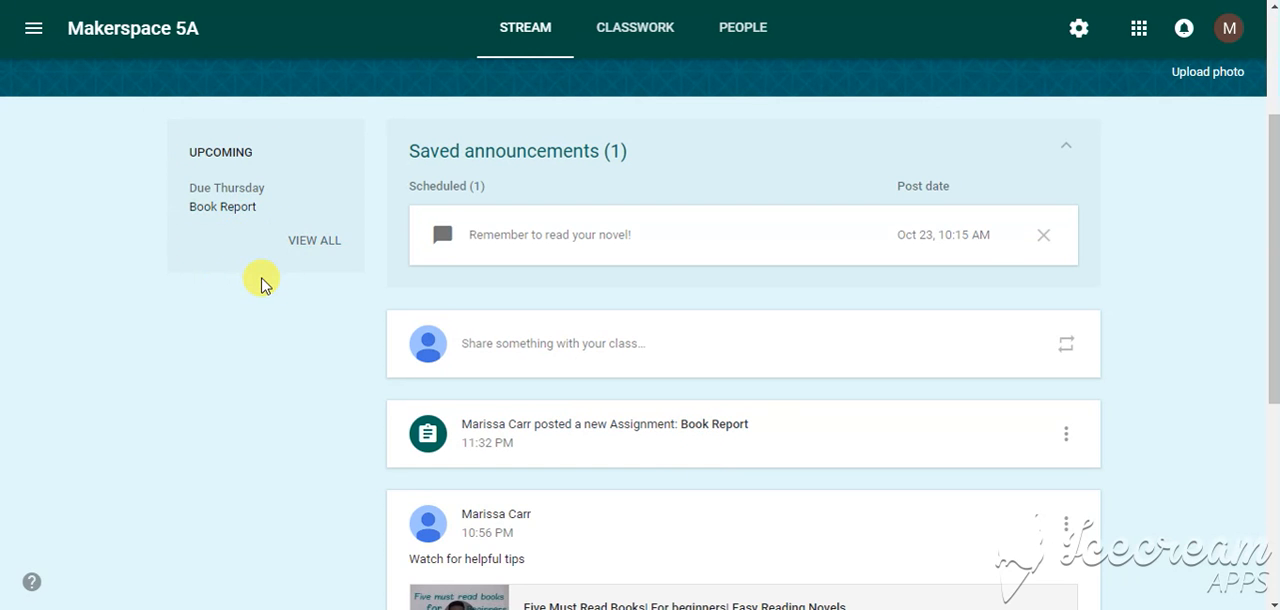
View the teaching to-do list of work to review, and return to the overview of all classes
left_click(31, 30)
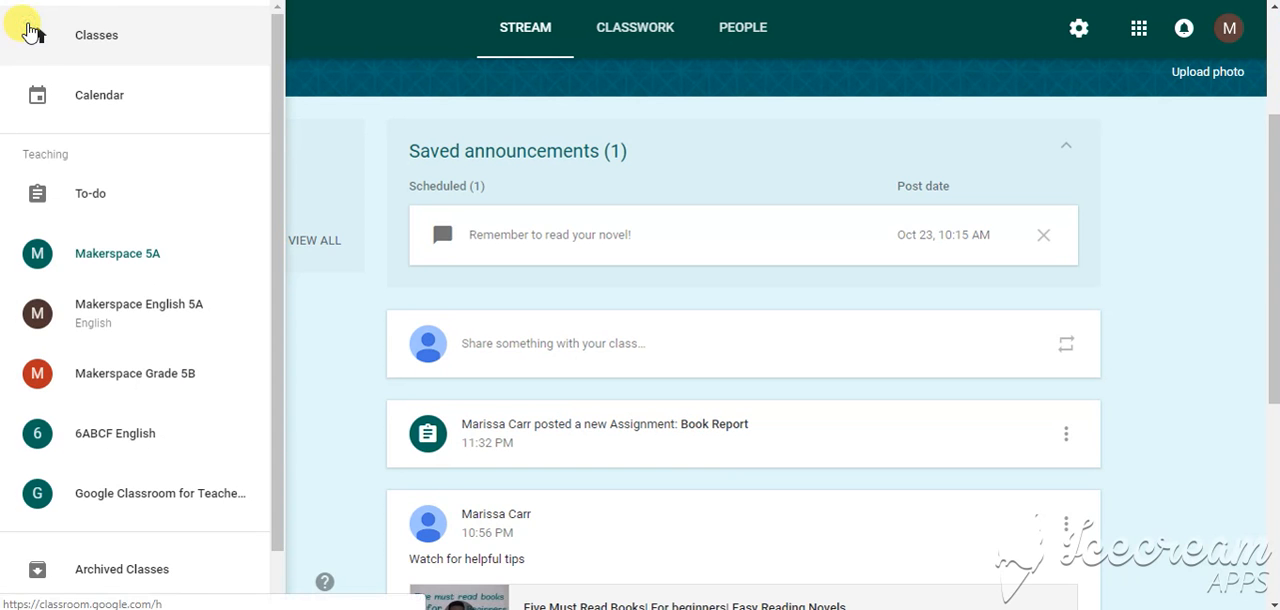
left_click(89, 205)
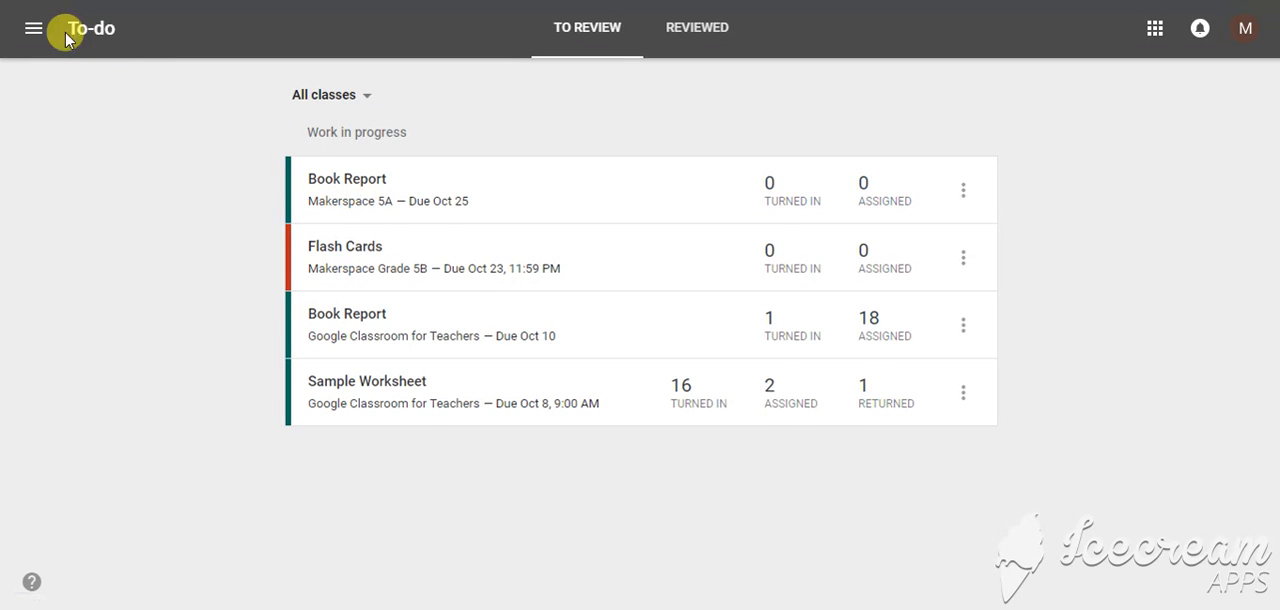
left_click(35, 28)
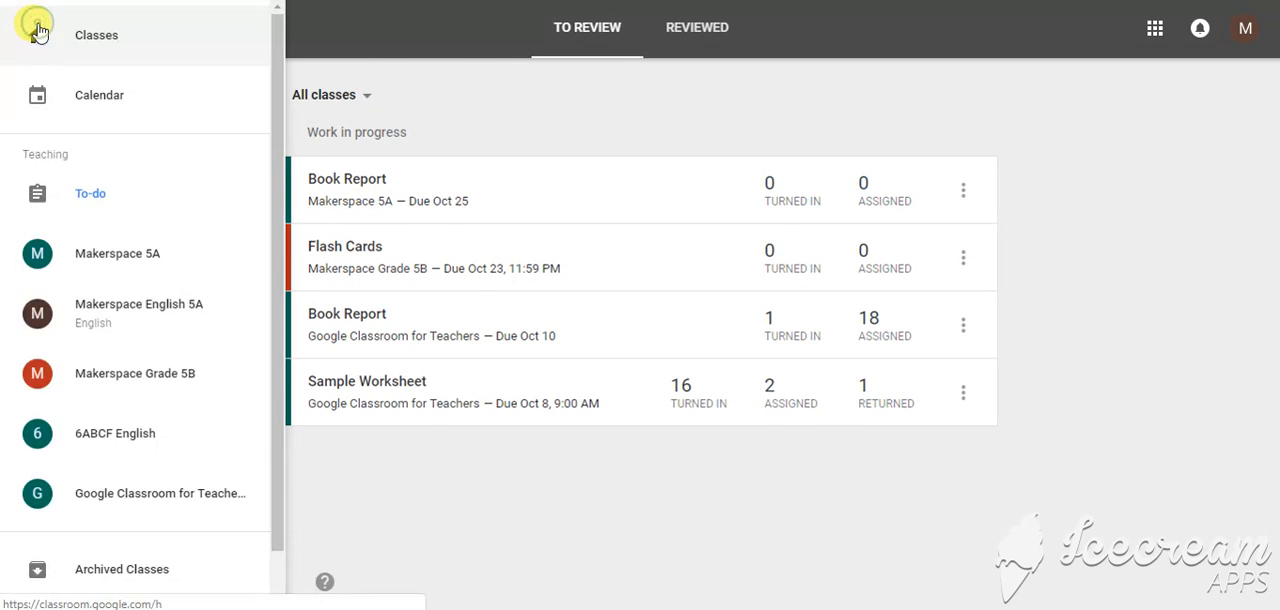
left_click(84, 44)
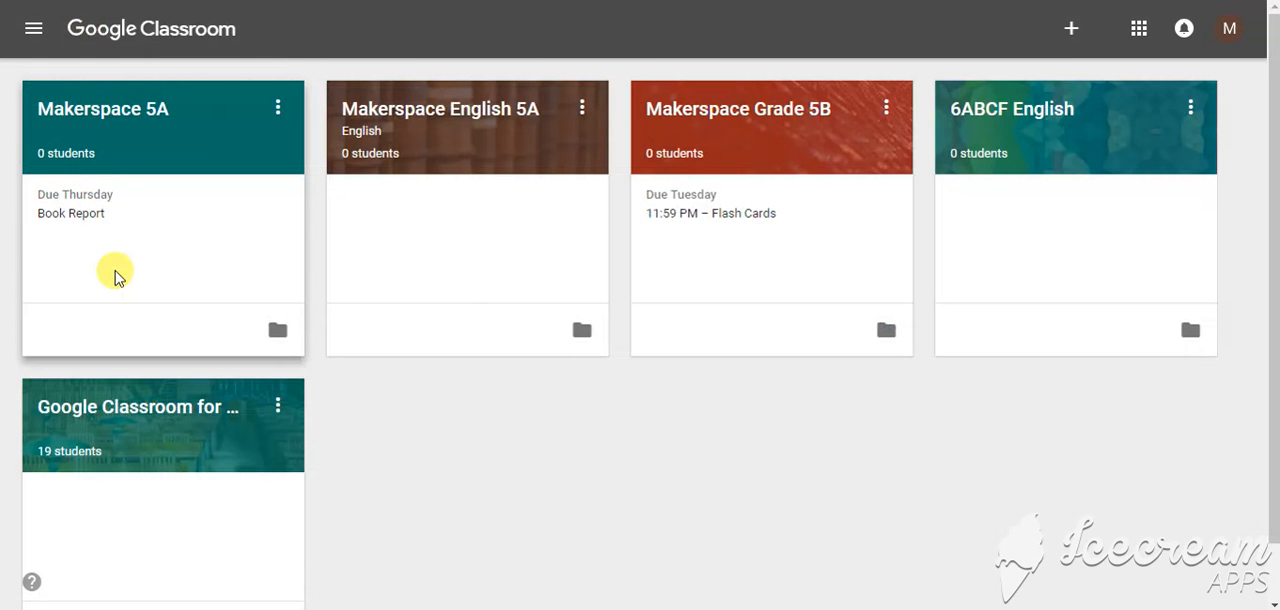